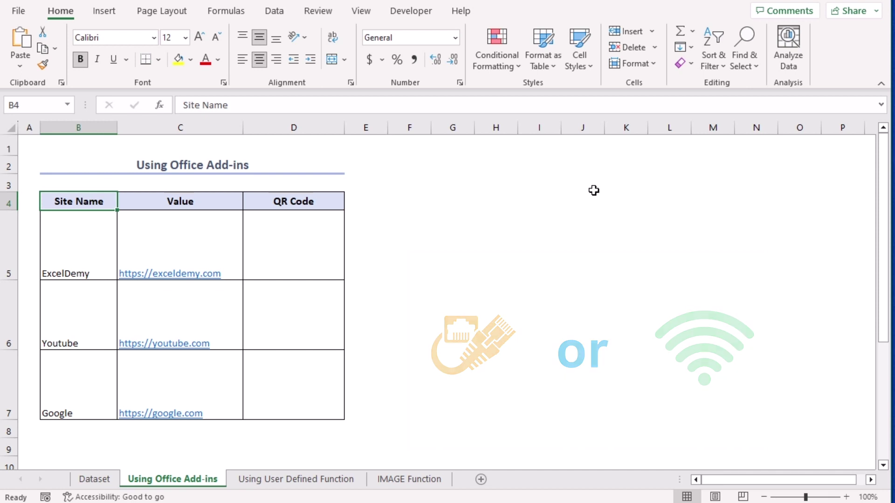
- Search the Office add-ins store for 'QR4' and add QR4Office, reaching its license terms
left_click(104, 11)
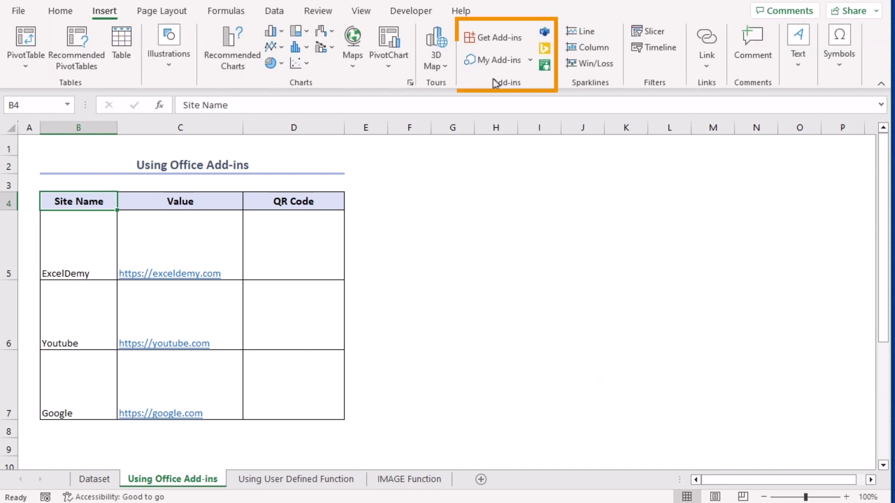
left_click(498, 41)
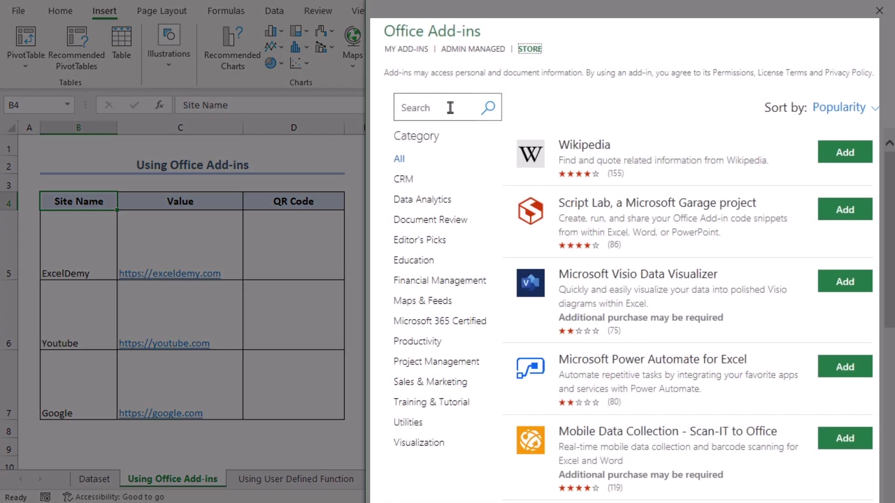
left_click(452, 108)
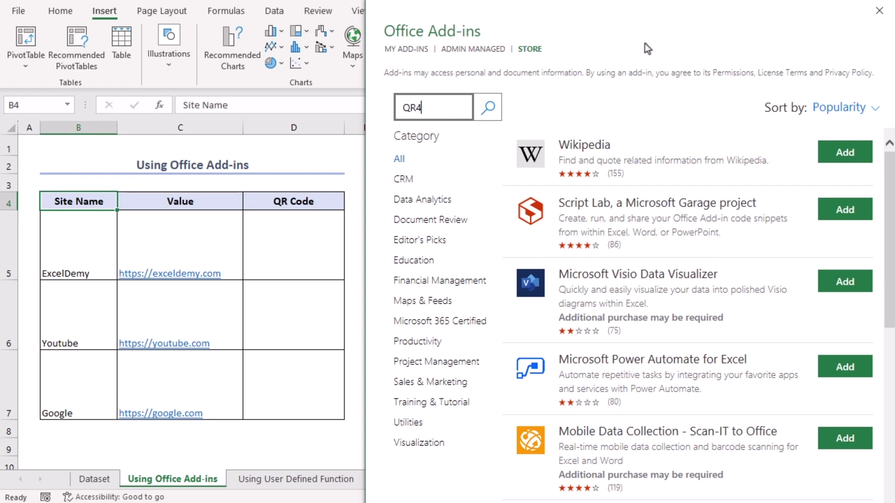
left_click(488, 108)
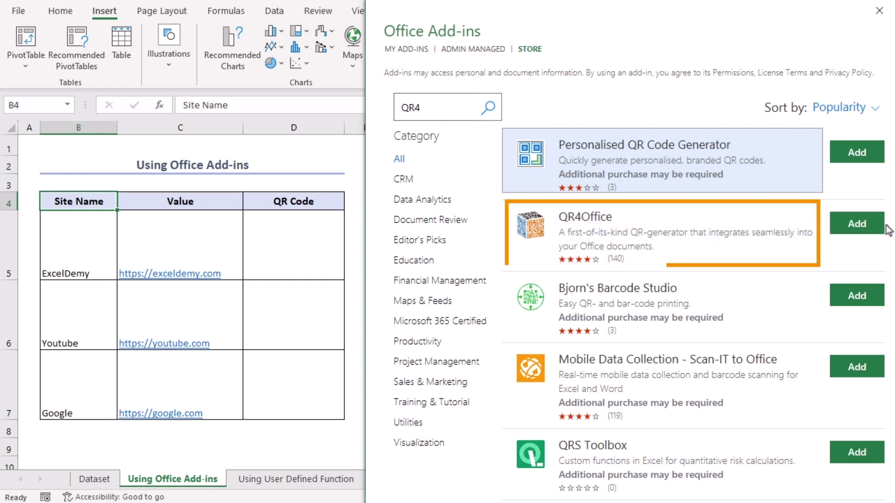
left_click(849, 237)
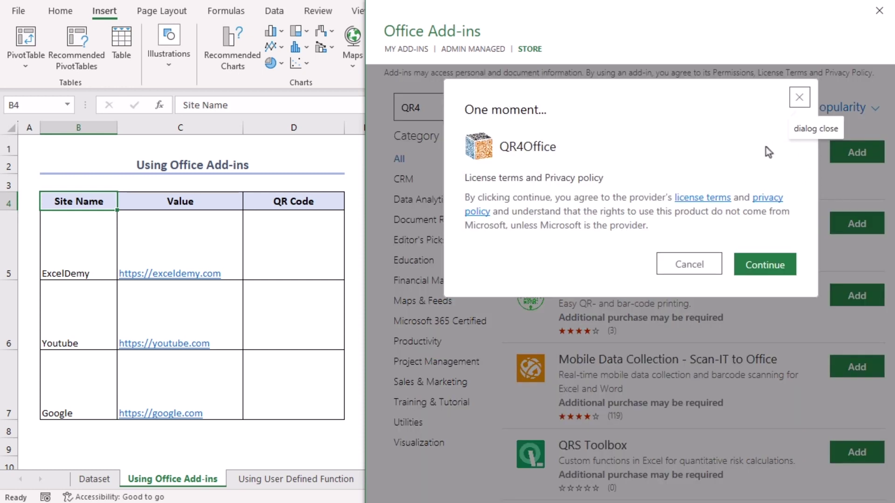
left_click(777, 263)
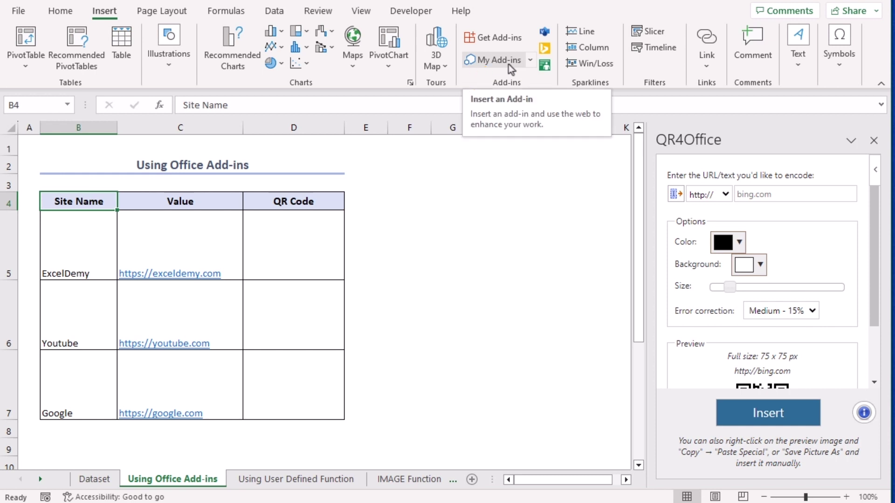
- Paste exceldemy.com from cell C5 into QR4Office's URL box and insert its QR code
left_click(762, 196)
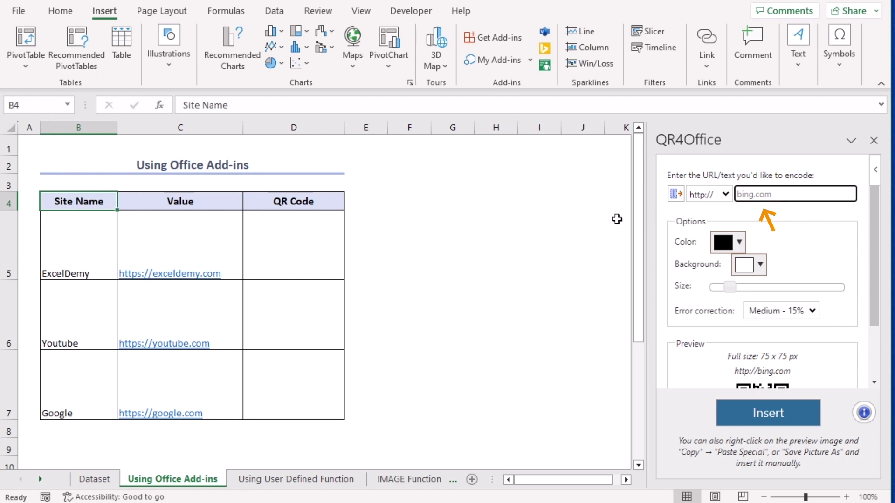
left_click(191, 234)
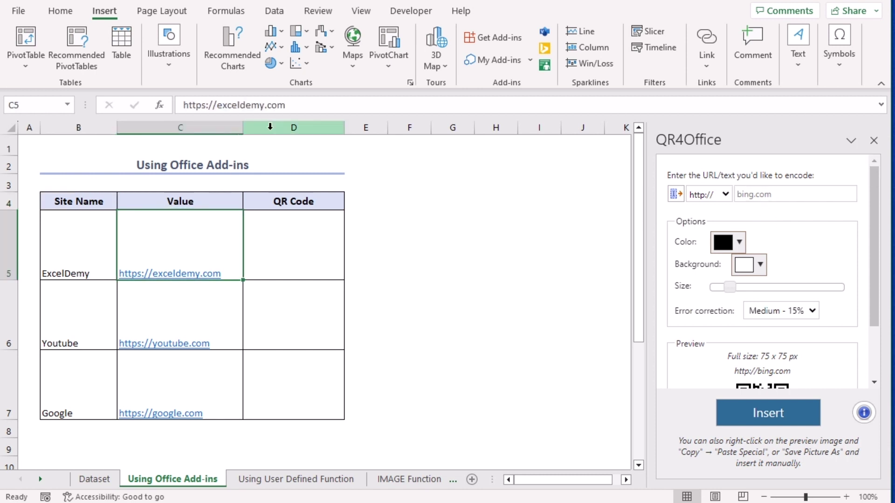
left_click_drag(291, 108, 218, 106)
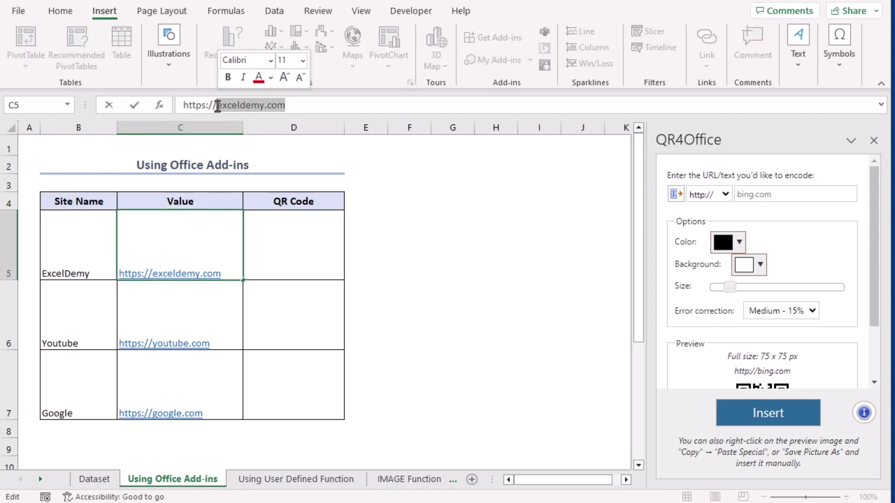
key("ctrl+c")
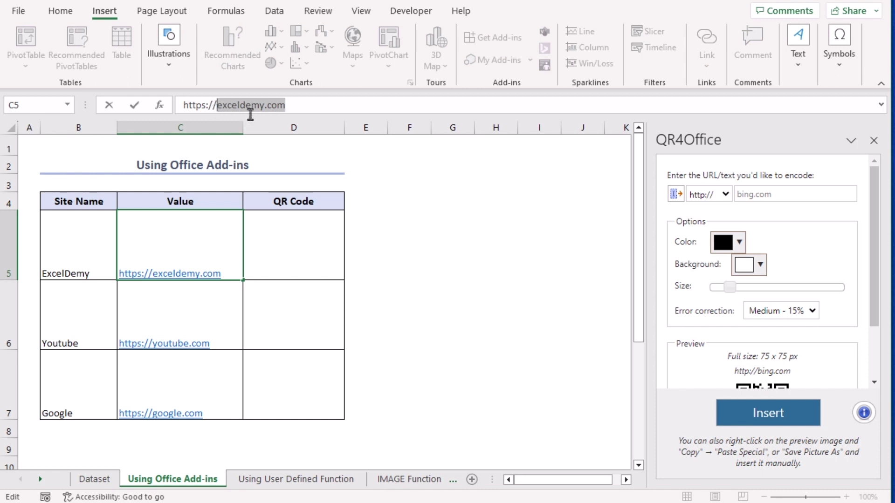
left_click(755, 194)
key("ctrl+v")
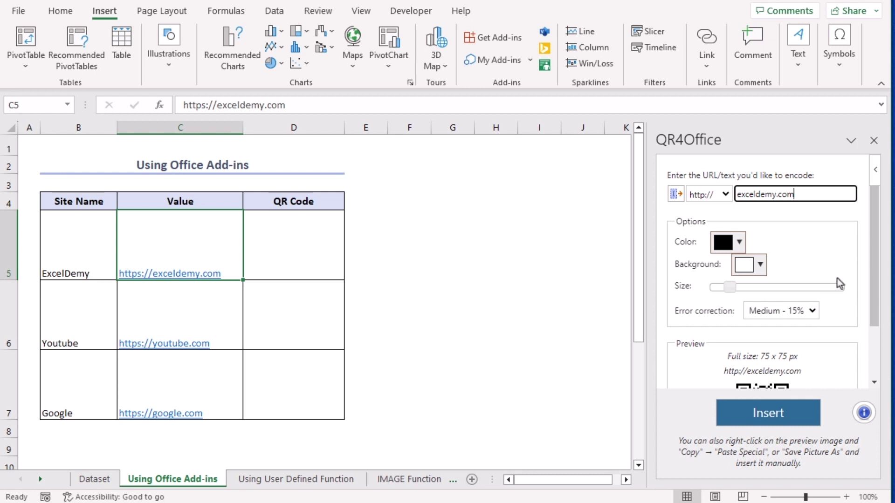
scroll(839, 282, "down", 2)
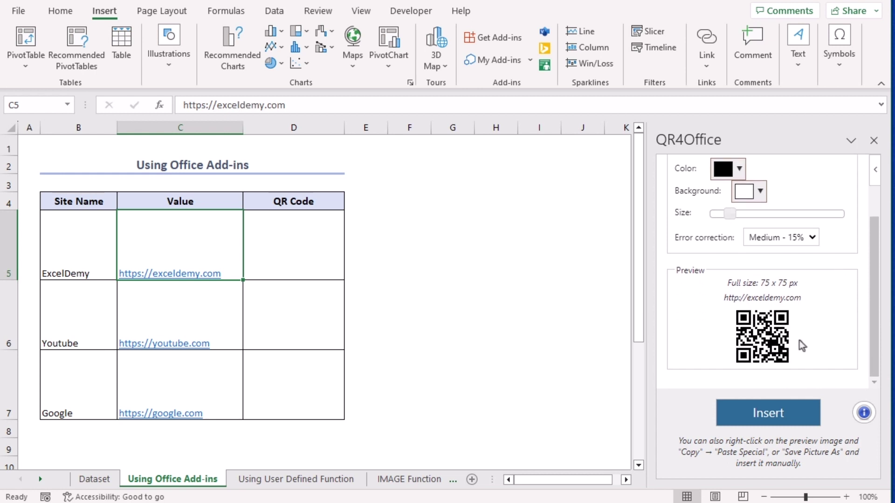
left_click(787, 415)
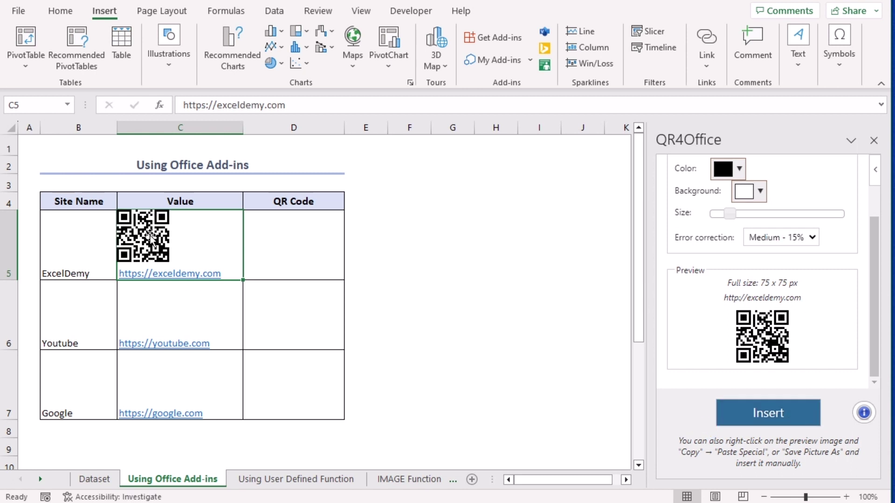
- Move the exceldemy.com QR code picture into cell D5
left_click(151, 237)
left_click_drag(148, 234, 299, 241)
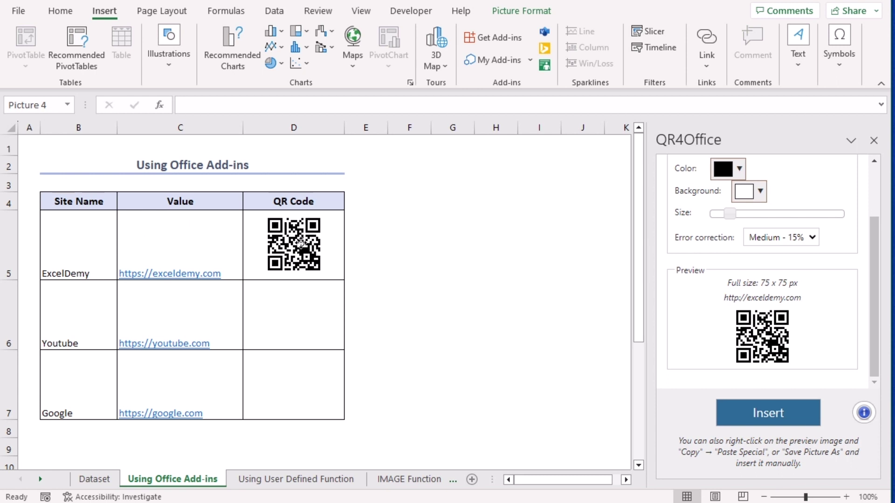
scroll(691, 324, "up", 3)
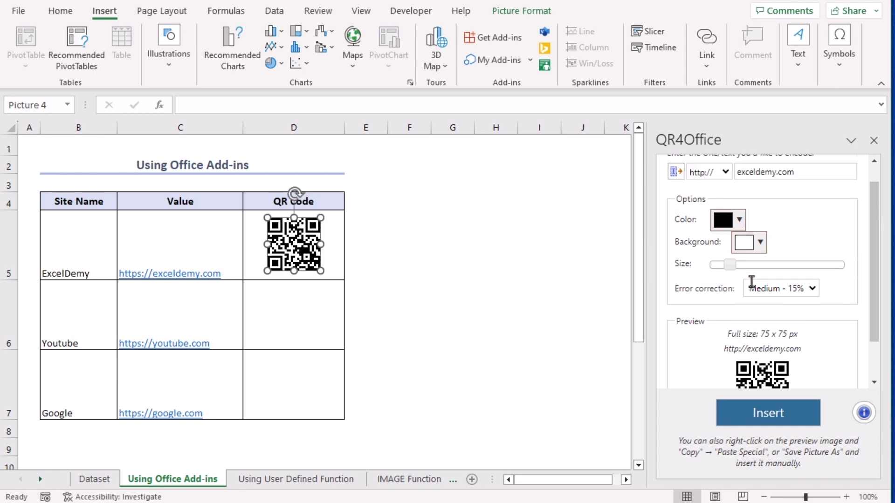
- Generate a QR code for youtube.com from cell C6 and place it in D6
left_click(172, 307)
left_click_drag(270, 111, 181, 105)
key("ctrl+c")
left_click_drag(822, 194, 721, 200)
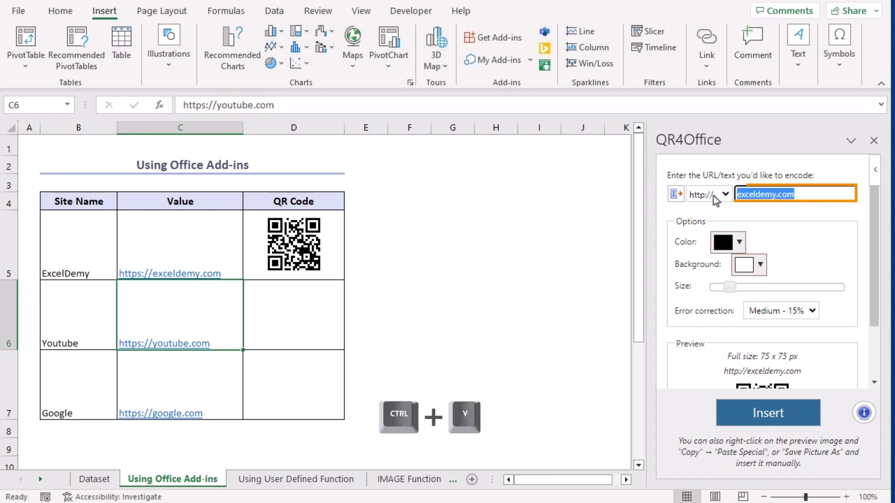
key("ctrl+v")
scroll(809, 274, "down", 2)
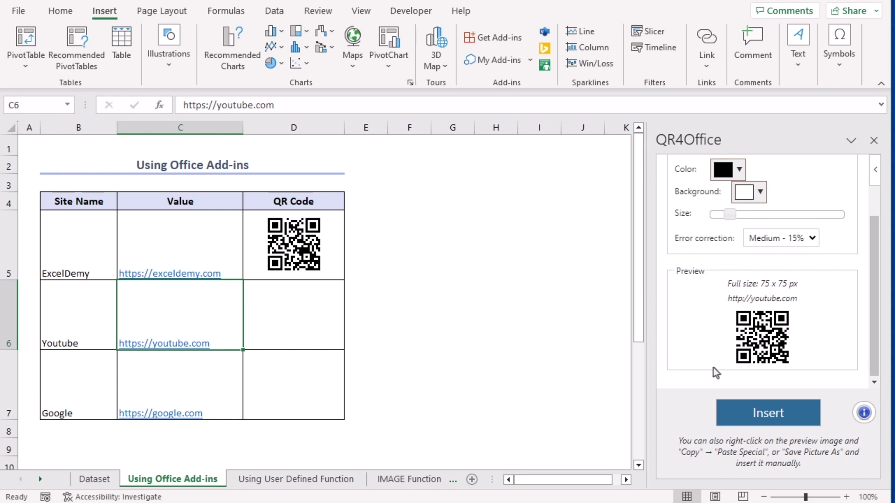
left_click(777, 415)
left_click_drag(152, 298, 303, 309)
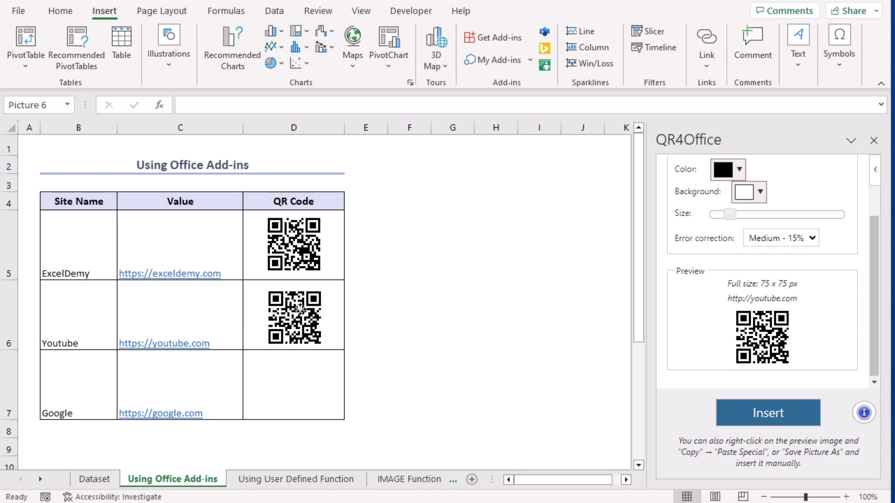
- Generate a QR code for google.com from cell C7 and place it in D7
left_click(189, 404)
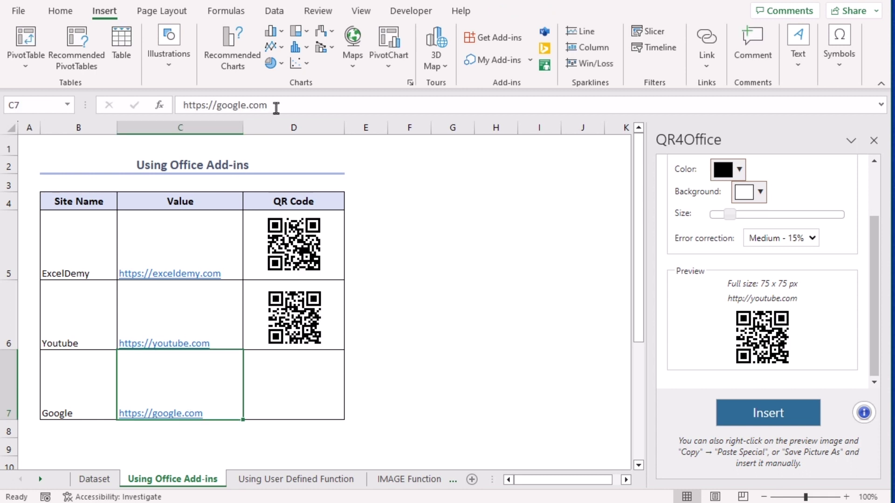
left_click_drag(276, 106, 216, 104)
key("ctrl+c")
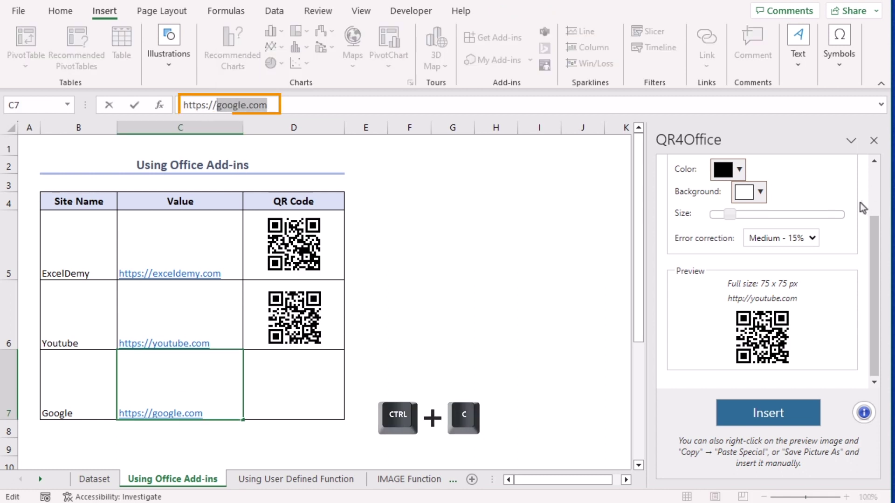
scroll(859, 200, "up", 2)
left_click_drag(788, 194, 714, 195)
key("ctrl+v")
scroll(765, 280, "down", 2)
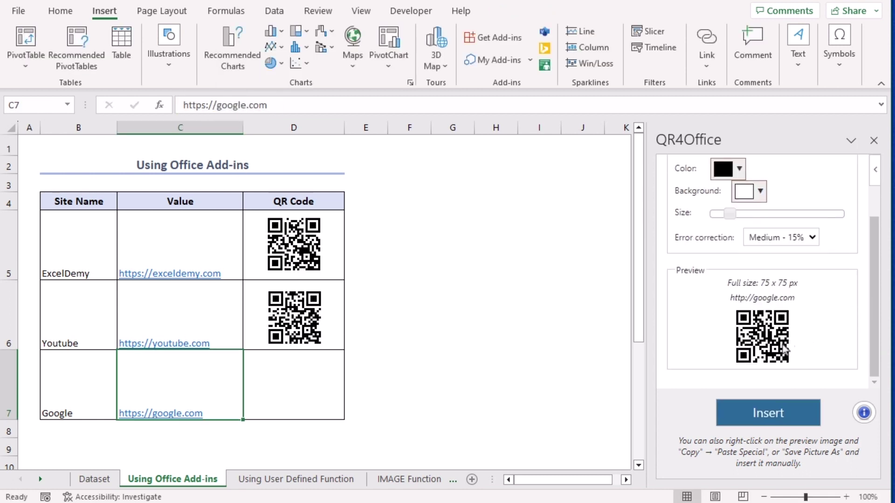
left_click(768, 417)
left_click_drag(153, 372, 303, 385)
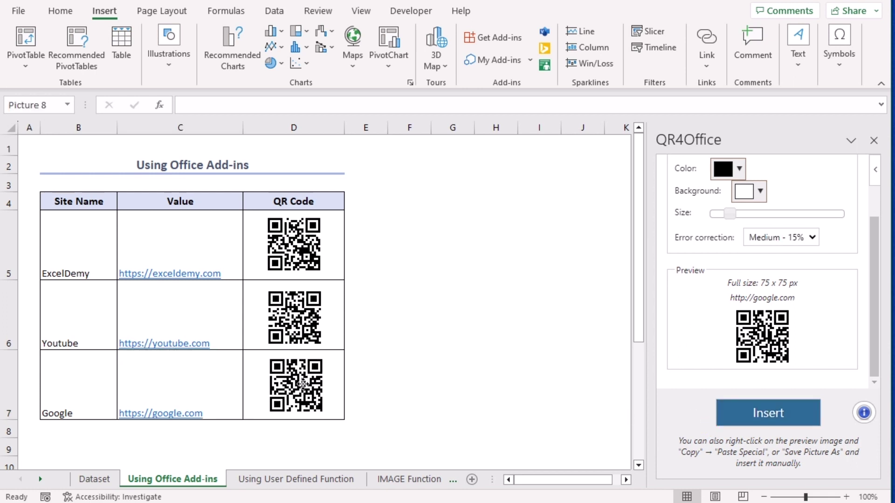
left_click(500, 306)
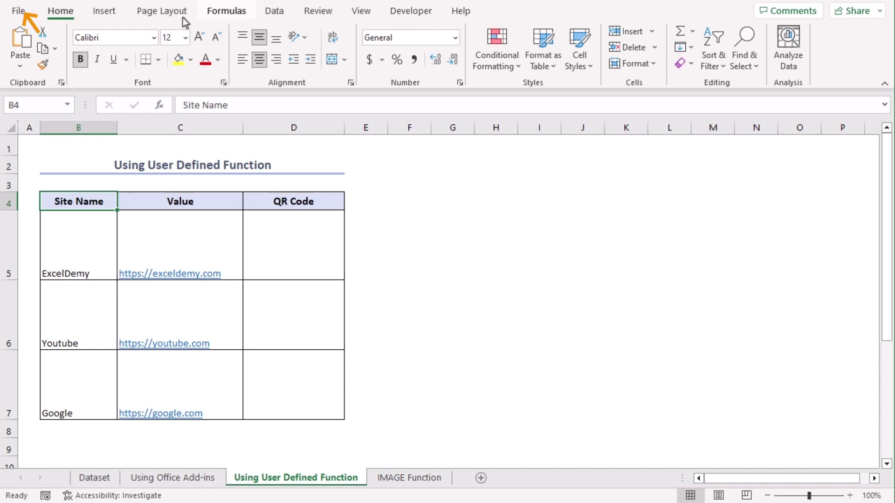
- Open the File backstage view with its recent workbooks list
left_click(17, 11)
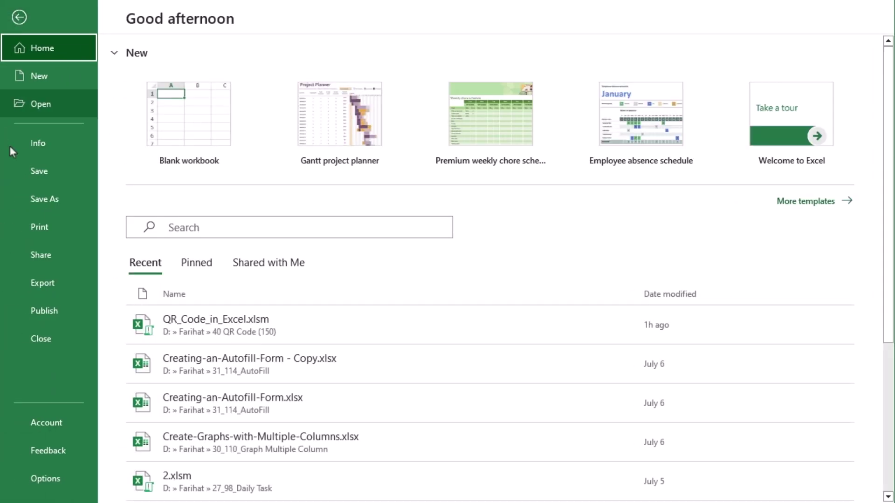
- Tick Developer under Main Tabs in Excel Options' Customize Ribbon and confirm with OK
left_click(56, 481)
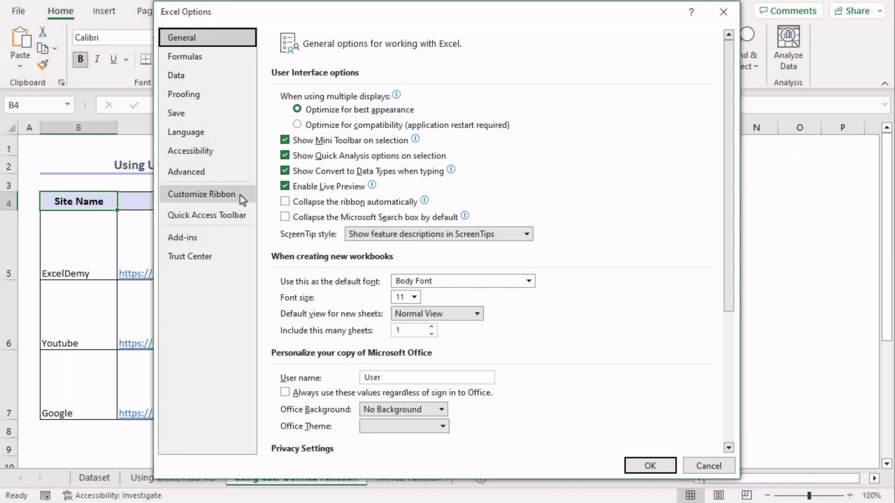
left_click(240, 195)
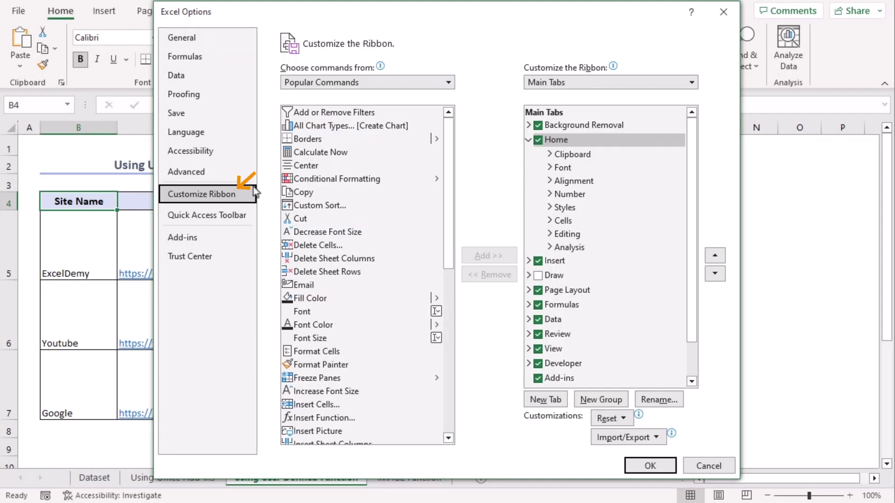
scroll(617, 328, "down", 1)
scroll(617, 328, "down", 1)
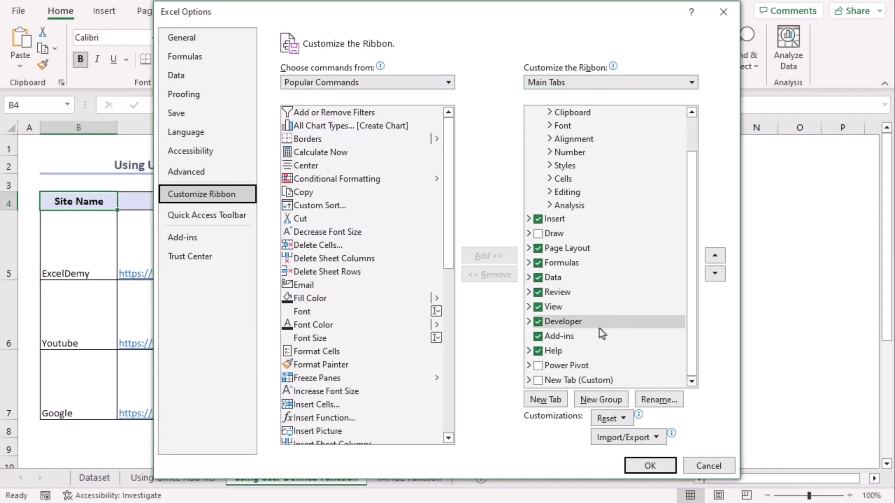
left_click(539, 321)
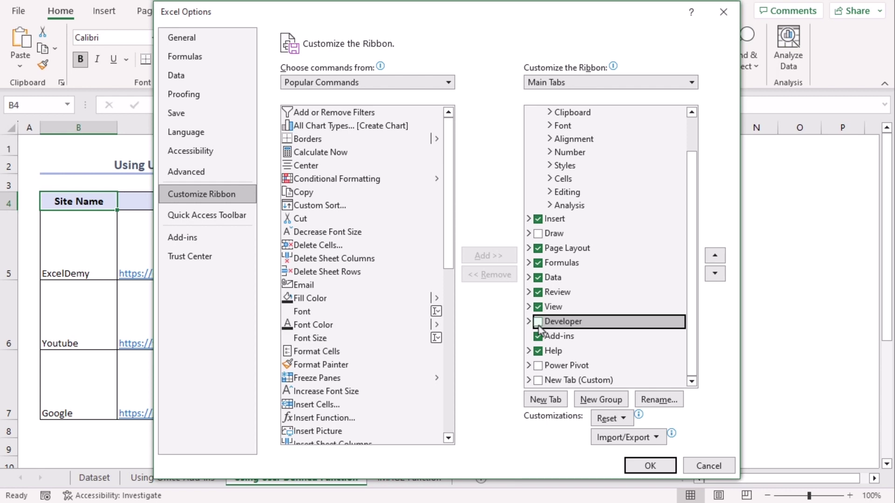
left_click(645, 466)
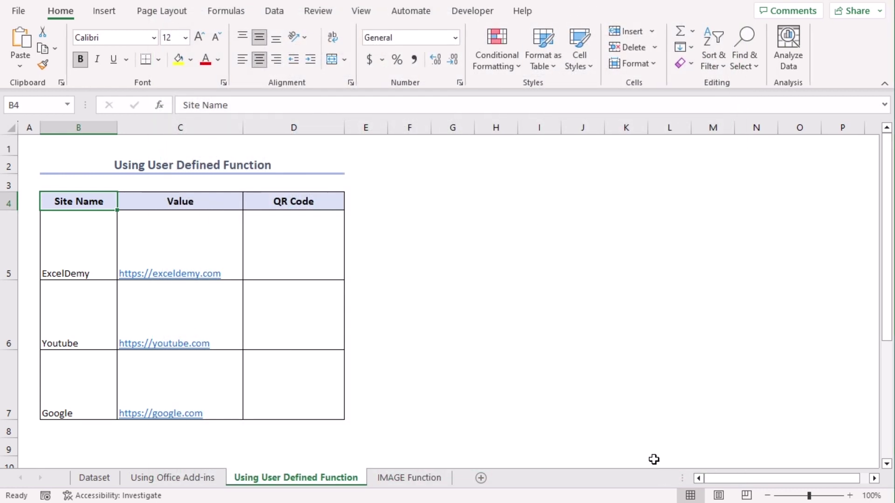
- Open the Visual Basic editor from the Developer tab and insert a new Module1
left_click(472, 14)
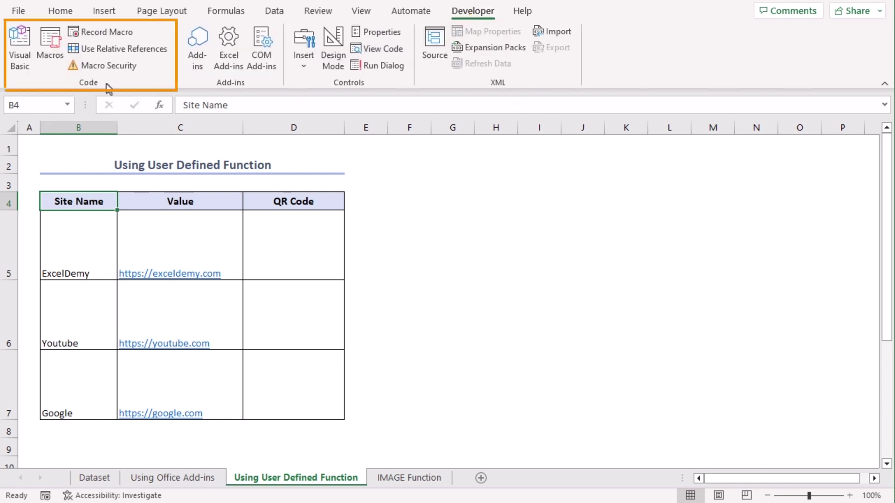
left_click(22, 58)
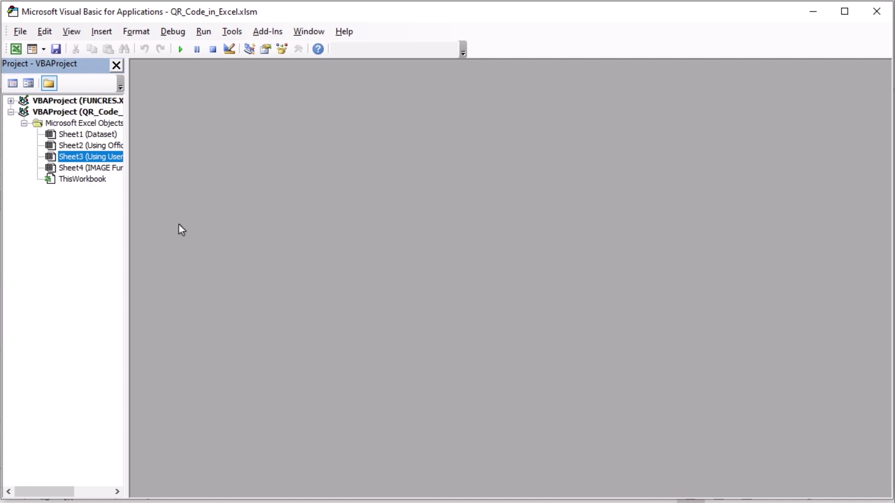
left_click(101, 32)
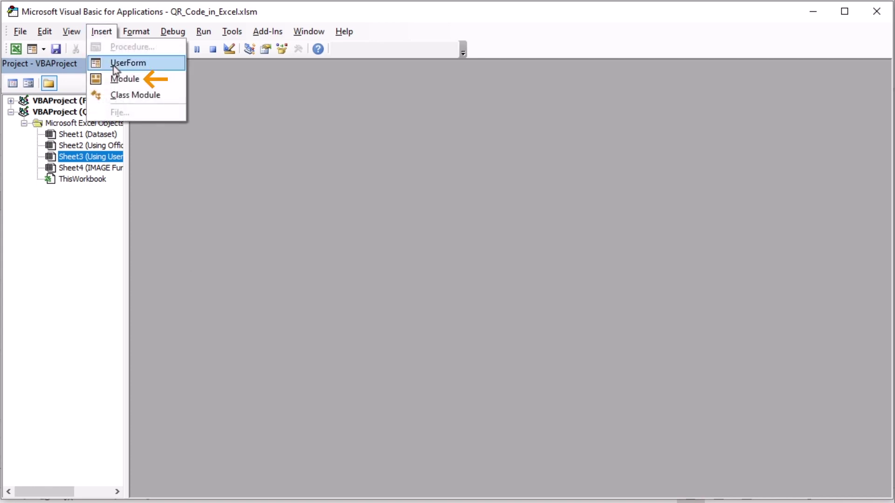
left_click(122, 79)
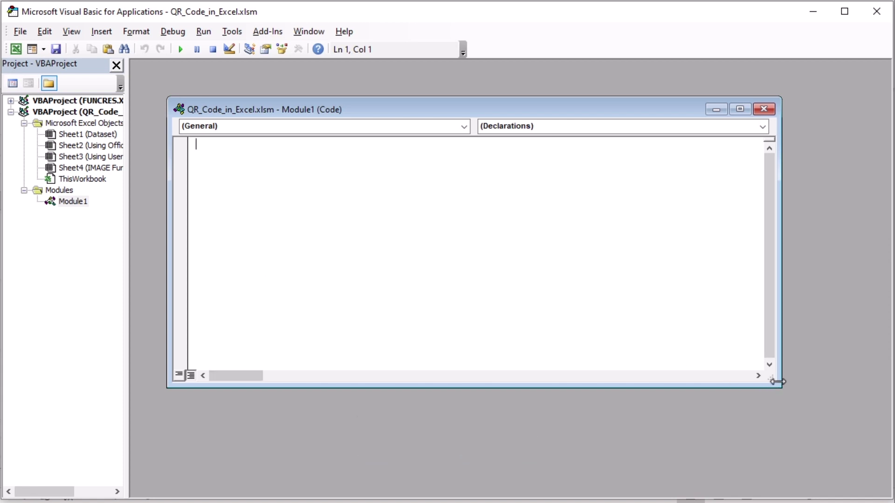
left_click_drag(777, 382, 796, 480)
- Enter the QR_Generator declaration, its variables, and Set Cell_Values = Application.Caller
left_click_drag(167, 97, 130, 68)
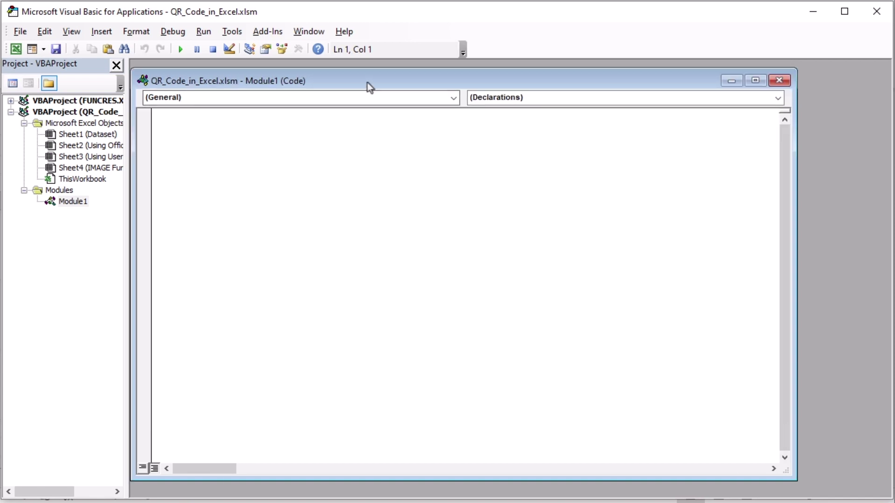
left_click_drag(368, 83, 368, 77)
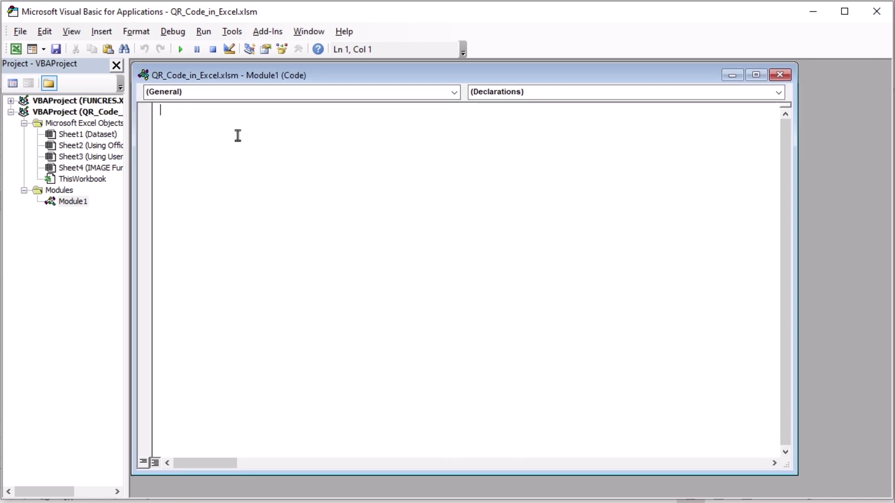
key("ctrl+v")
key("Return")
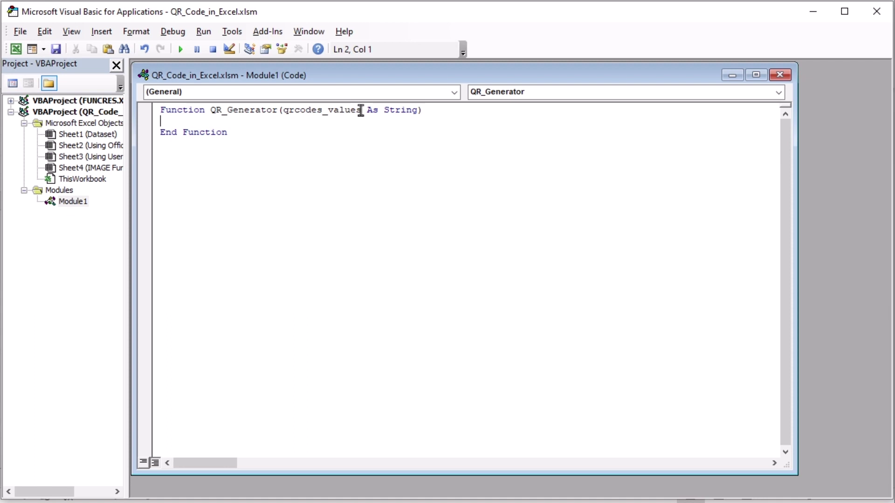
key("ctrl+z")
key("ctrl+v")
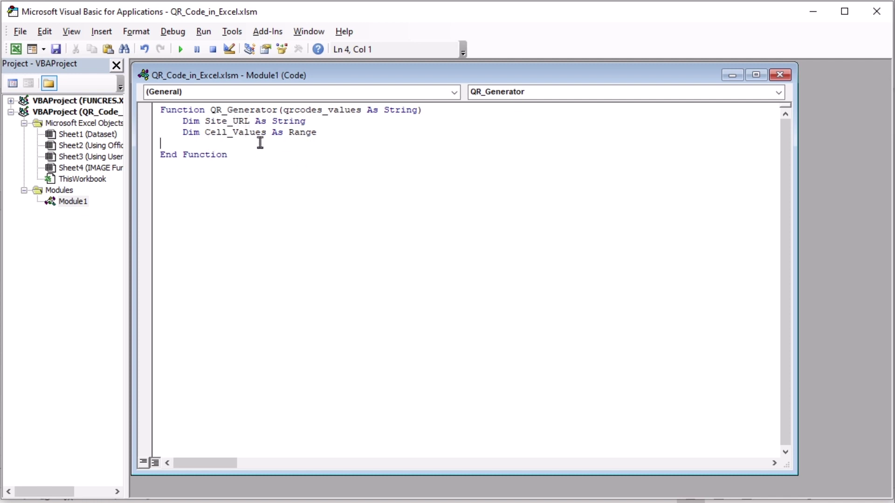
type("Set Cell_Values = Application.Caller")
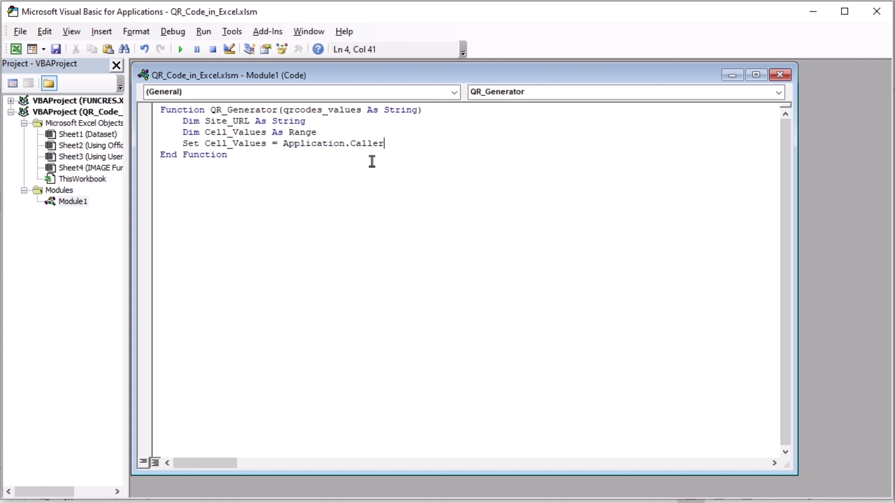
key("Return")
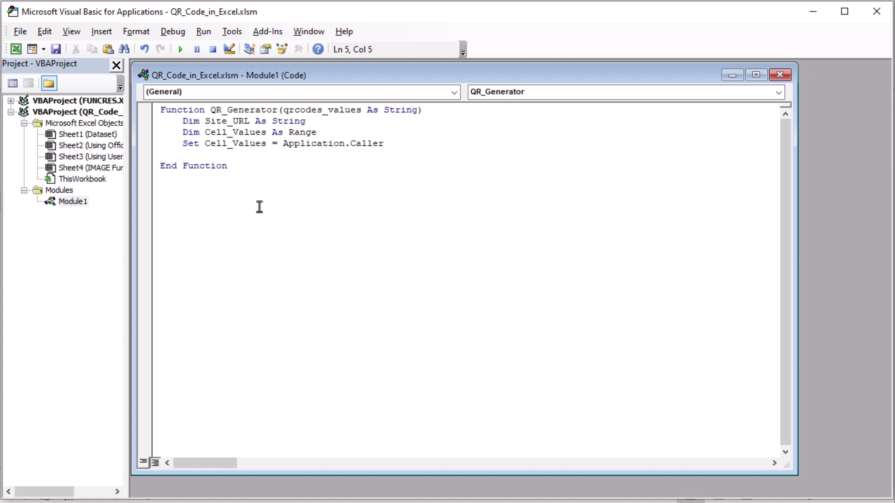
- Add the Google chart Site_URL, On Error Resume Next, Pictures.Delete and Pictures.Insert lines
key("ctrl+v")
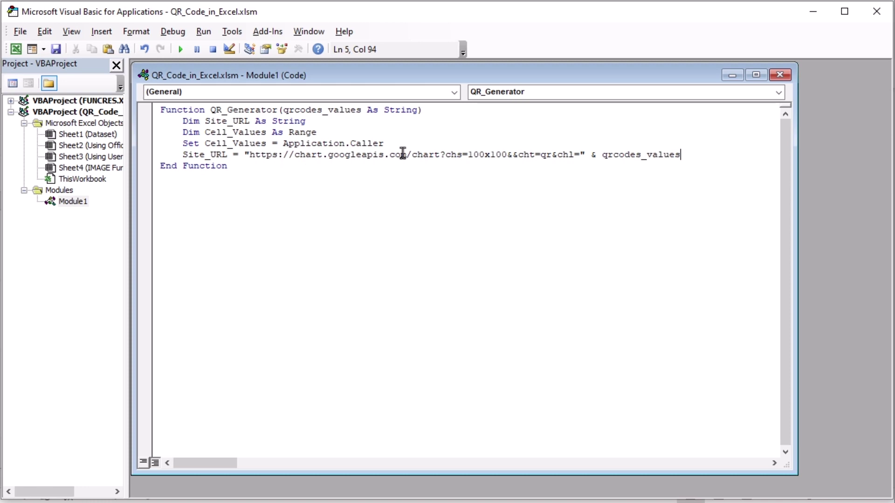
left_click_drag(580, 156, 249, 156)
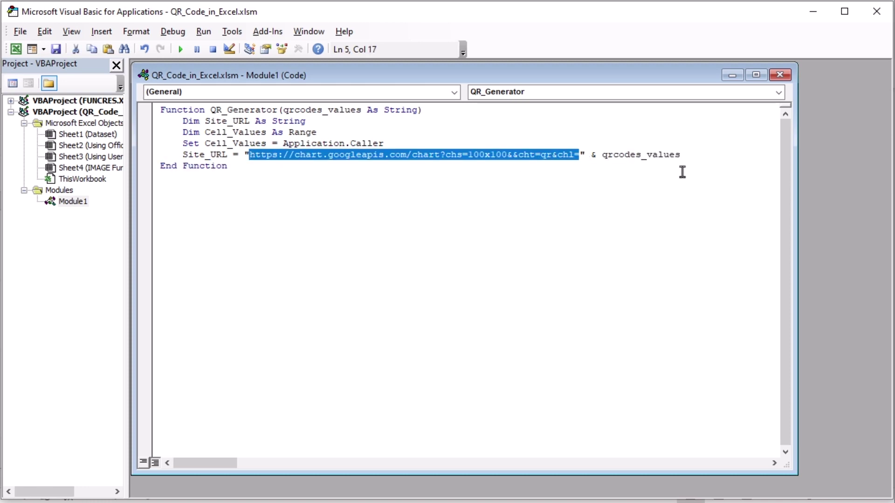
left_click(692, 158)
key("Return")
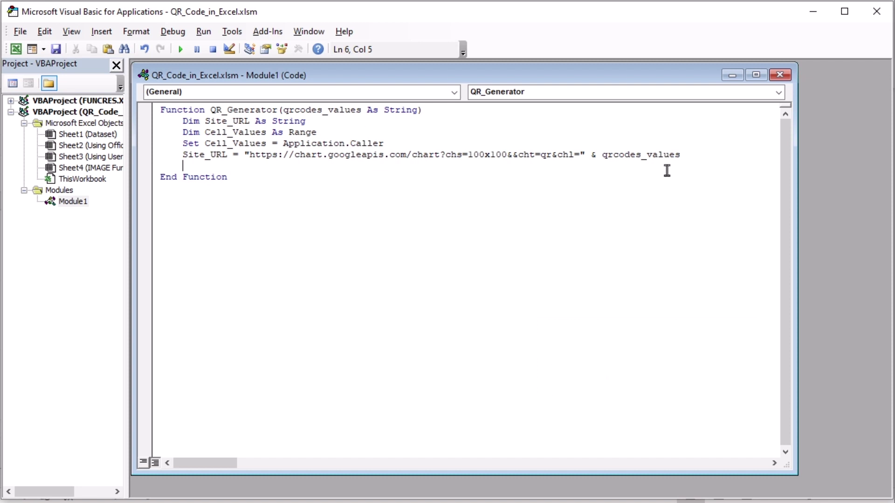
key("ctrl+v")
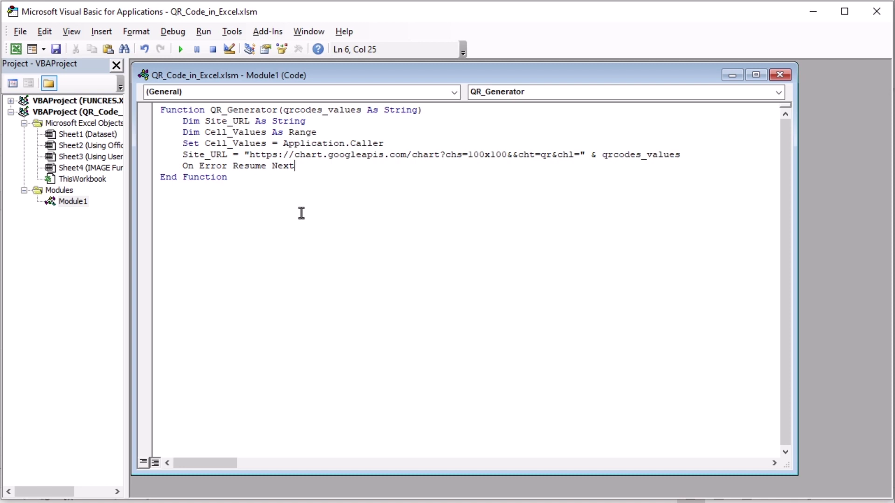
key("Return")
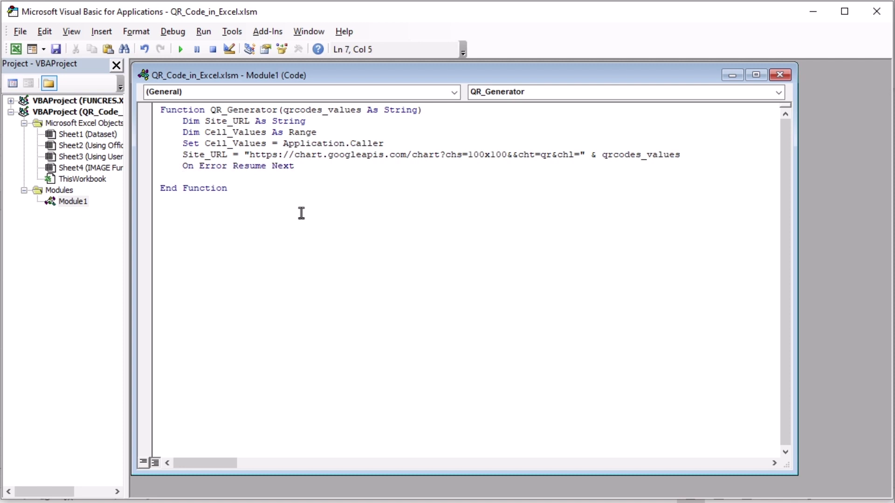
key("ctrl+v")
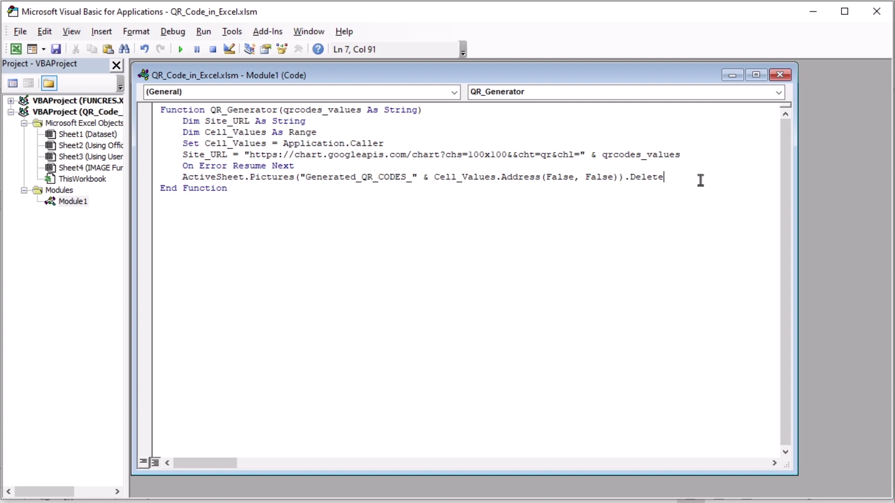
key("Return")
type("On Error GoTo 0     ActiveSheet.Pictures.Insert(Site_URL).Select     With Selection.ShapeRange(1)")
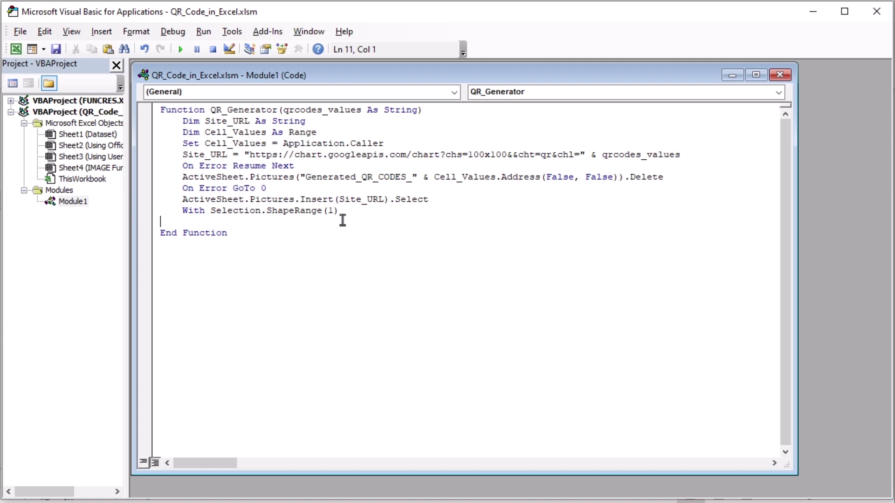
- Add the picture's .Name, .Left, .Top lines and QR_Generator = "", then close the editor
type(".Name = \"Generated_QR_CODES_\" & Cell_Values.Address(False, False)      .Left = Cell_Values.Left + 2      .Top = Cell_Values.Top + 2     End With")
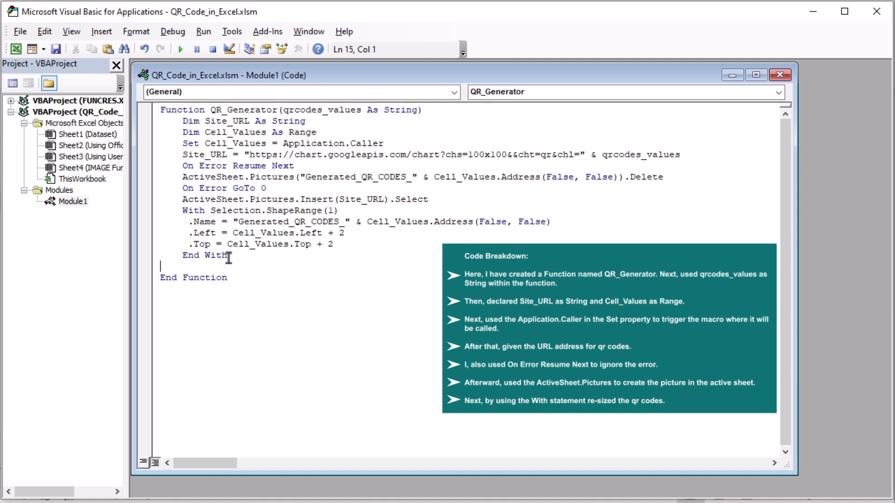
key("Tab")
type("QR_Generator = \"\"")
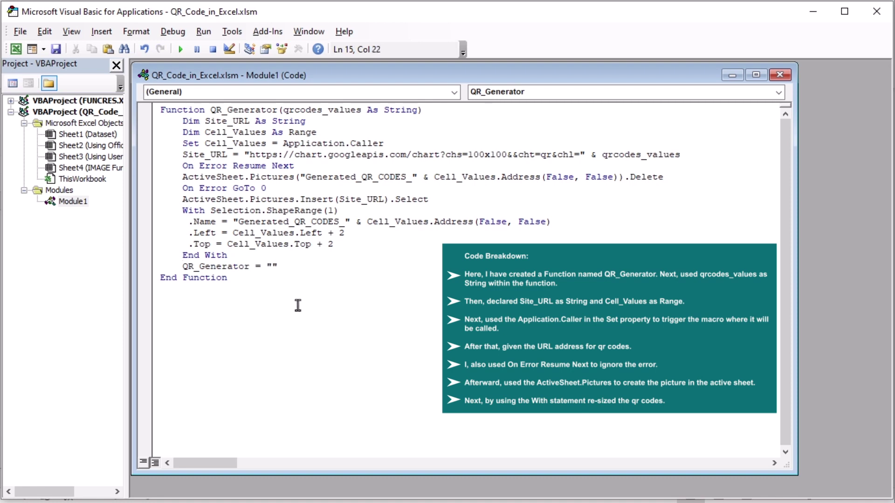
left_click(264, 292)
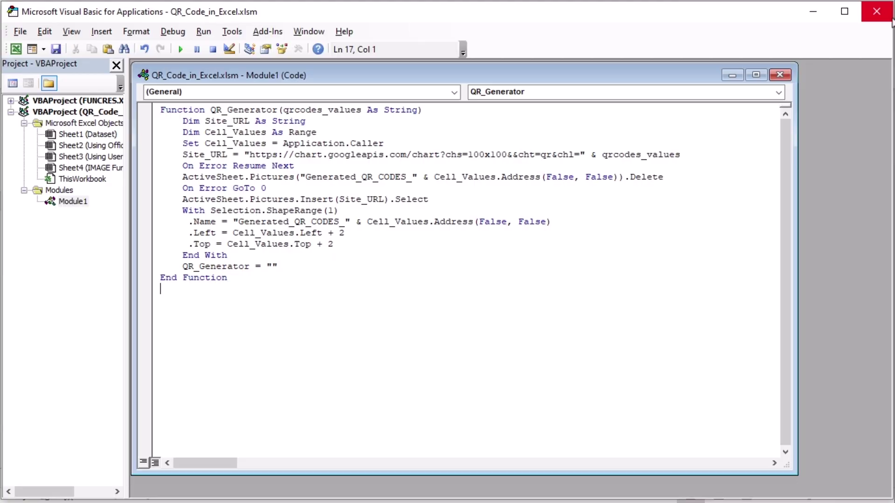
left_click(876, 11)
- Save QR_Code_in_Excel as an Excel Macro-Enabled Workbook (*.xlsm)
left_click(21, 12)
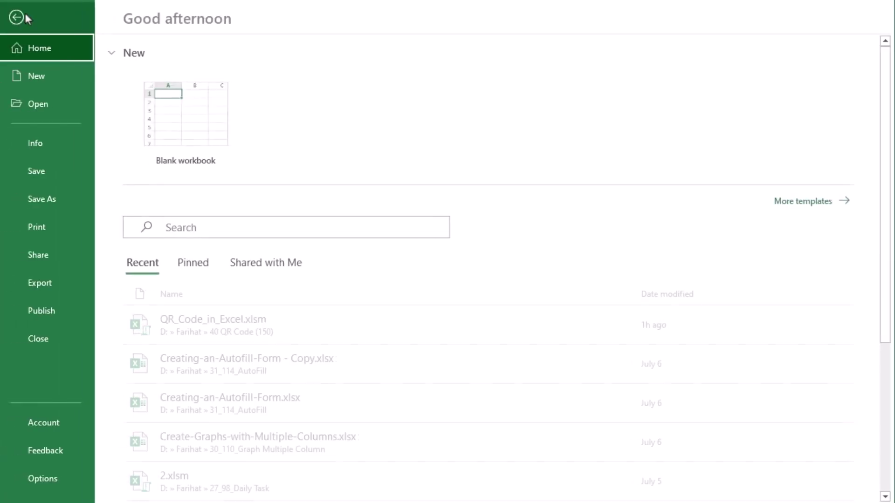
left_click(60, 188)
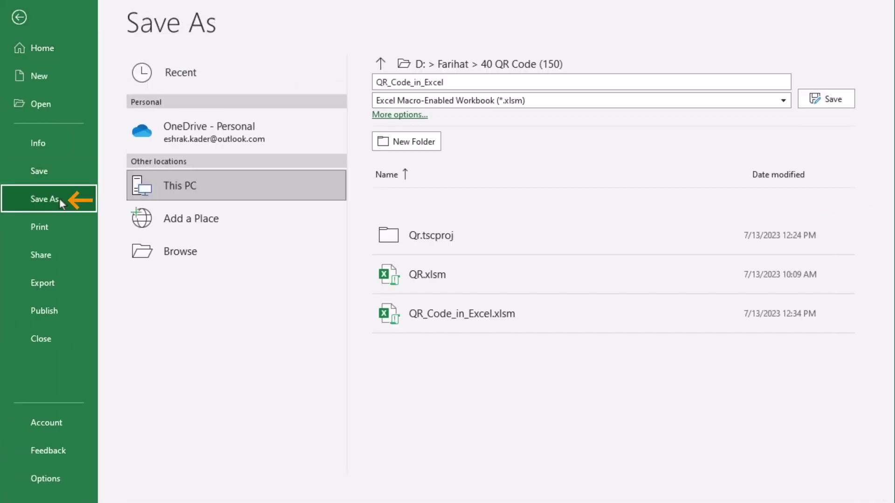
left_click(783, 100)
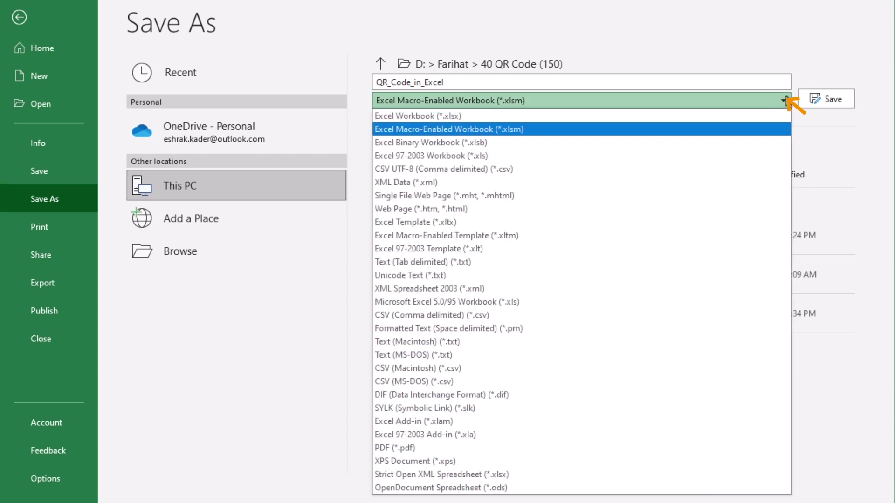
left_click(551, 130)
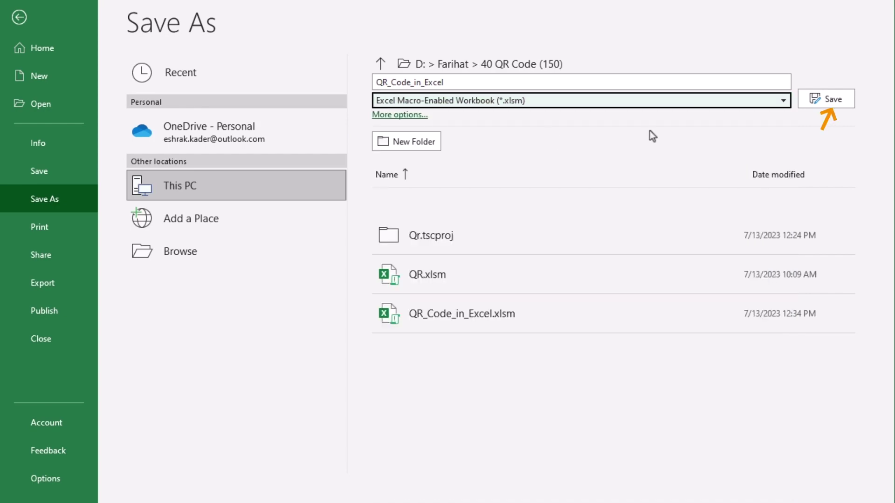
left_click(849, 99)
left_click(303, 230)
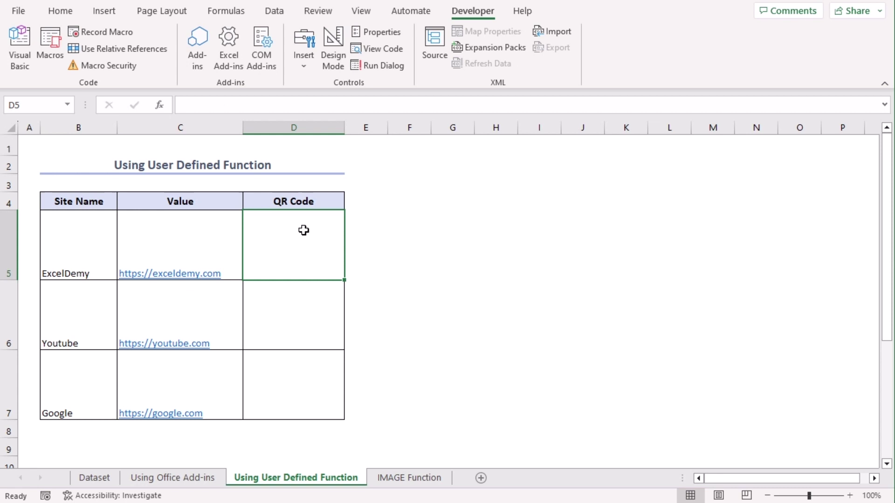
- Enter =QR_Generator(C5) into all of D5:D7 at once with Ctrl+Enter
left_click_drag(303, 230, 306, 376)
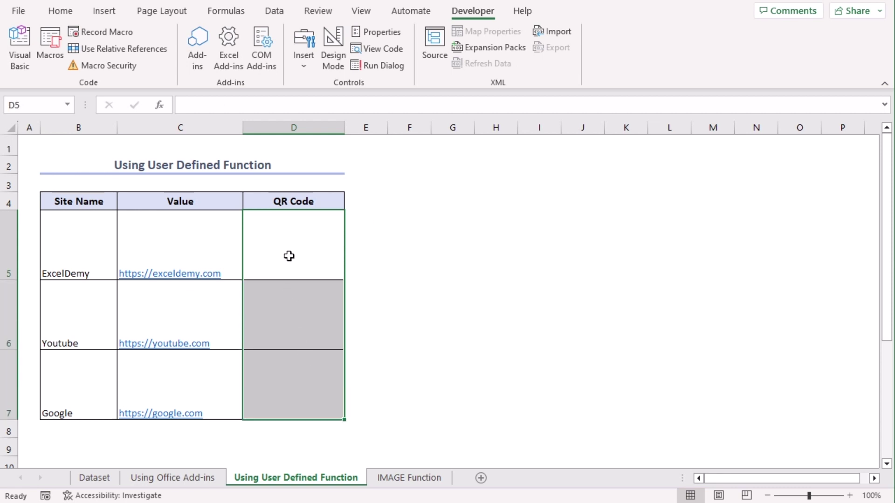
type("=qr")
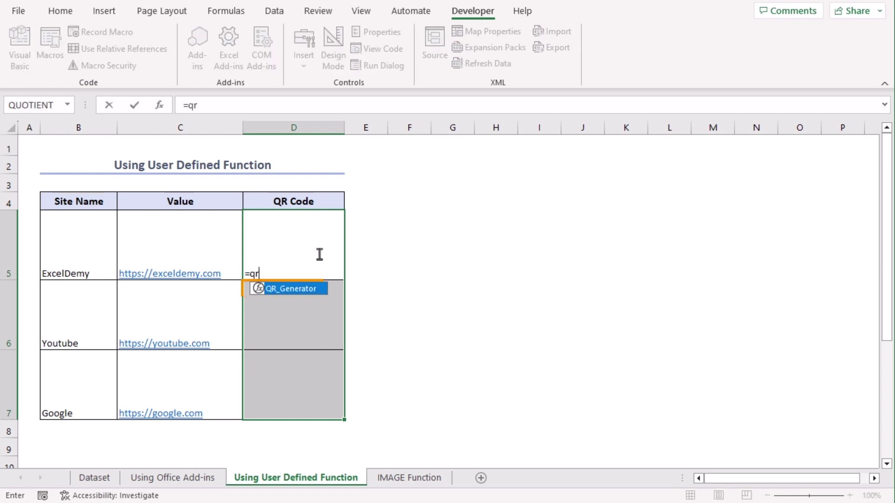
key("Tab")
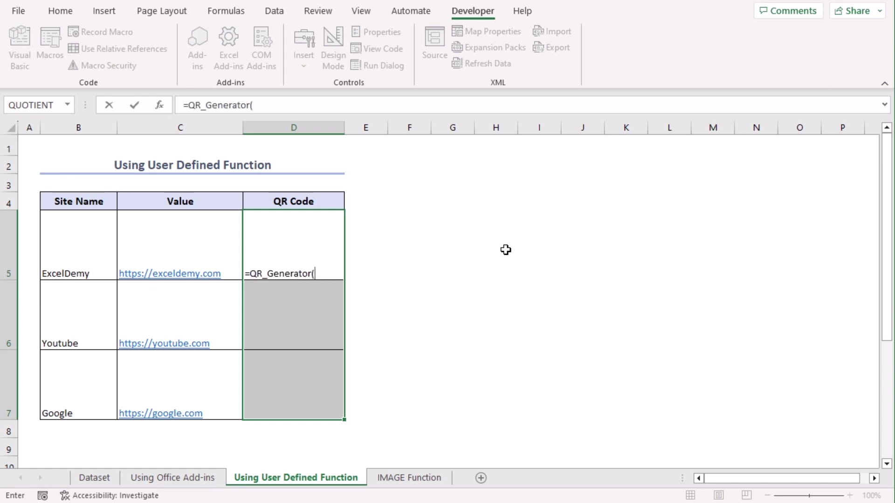
left_click(167, 240)
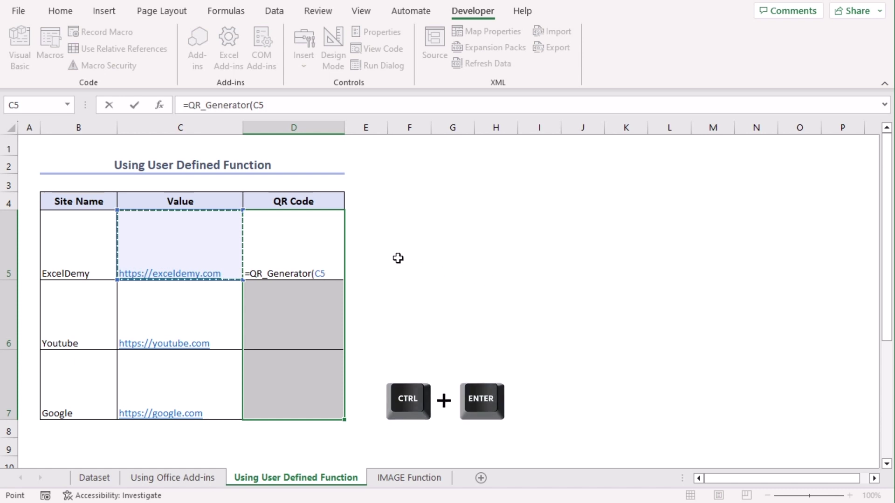
key("ctrl+Return")
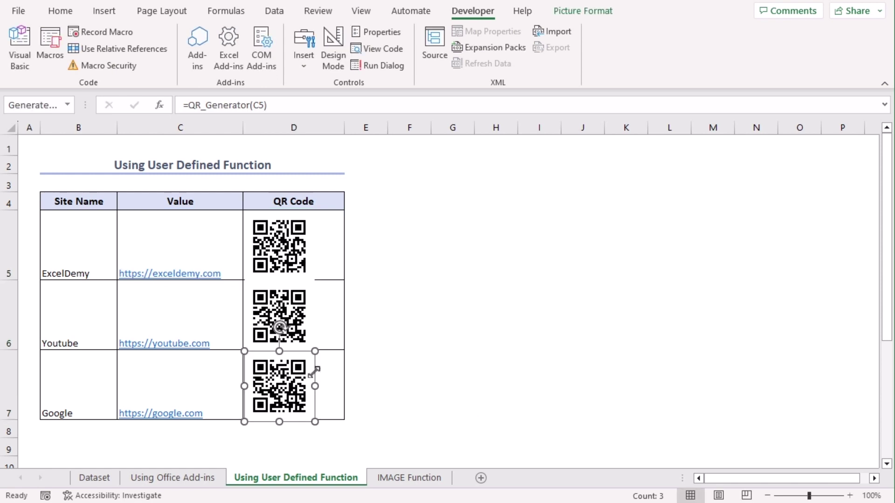
- Select all three QR code images together and shrink them to fit their cells
left_click(293, 260)
left_click(294, 317, "ctrl")
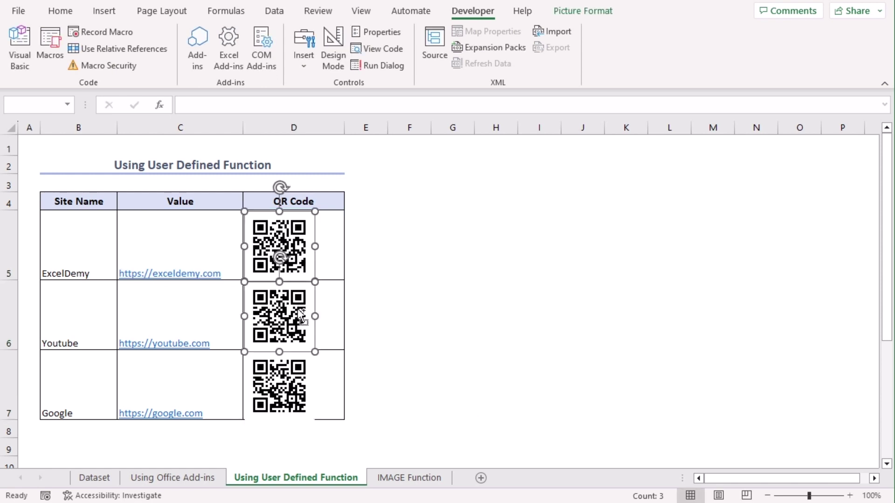
left_click(304, 377, "ctrl")
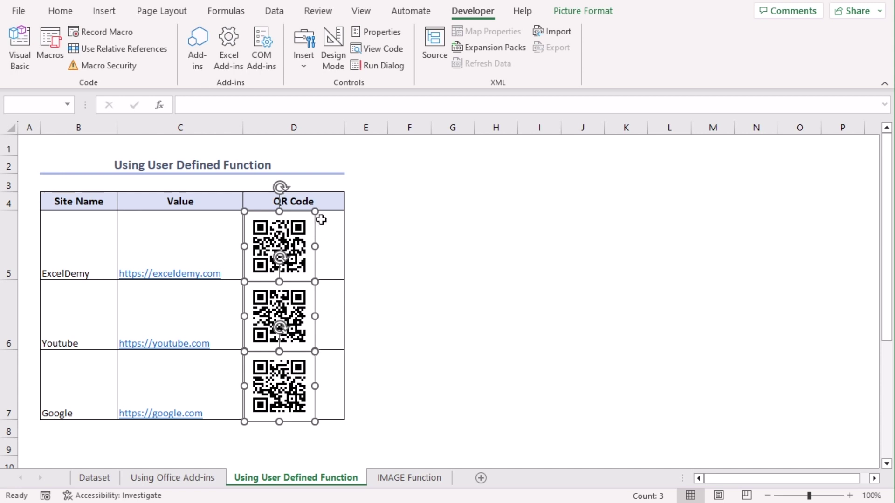
left_click_drag(315, 211, 303, 222)
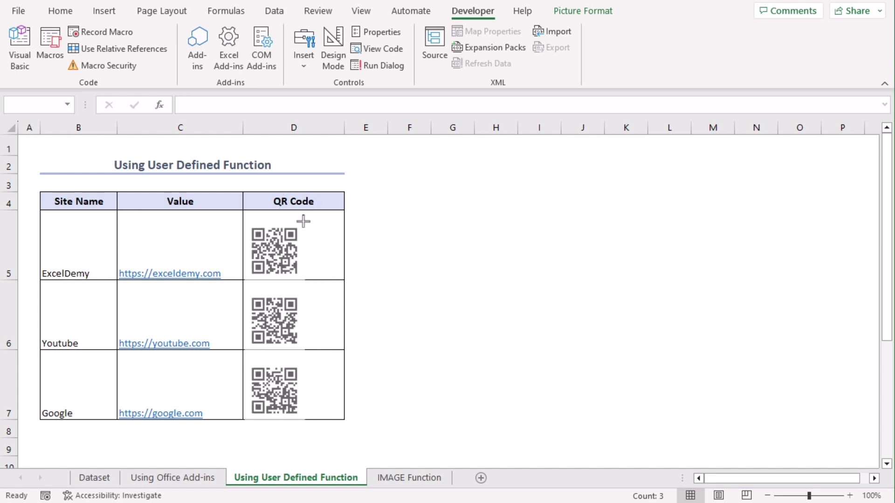
- Centre each QR code within its cell in column D (D5, D6, D7)
left_click(359, 247)
double_click(300, 239)
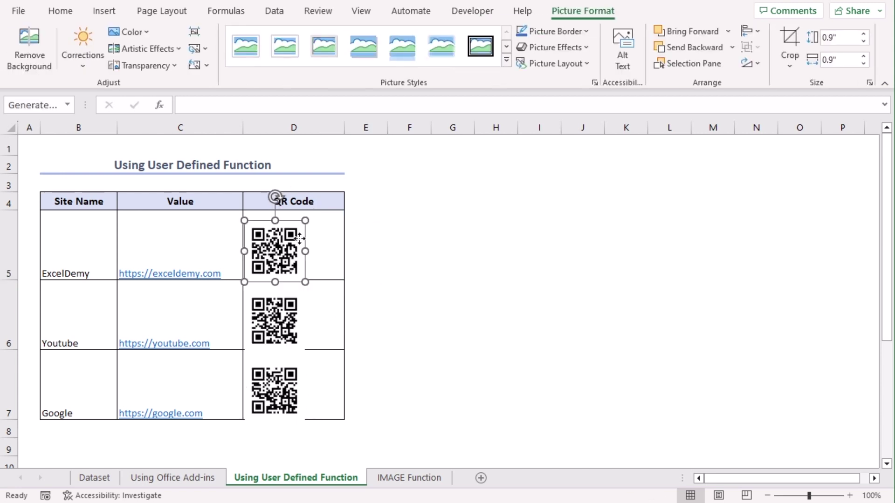
left_click_drag(299, 239, 319, 239)
left_click_drag(280, 321, 300, 321)
left_click_drag(280, 392, 300, 385)
left_click(482, 360)
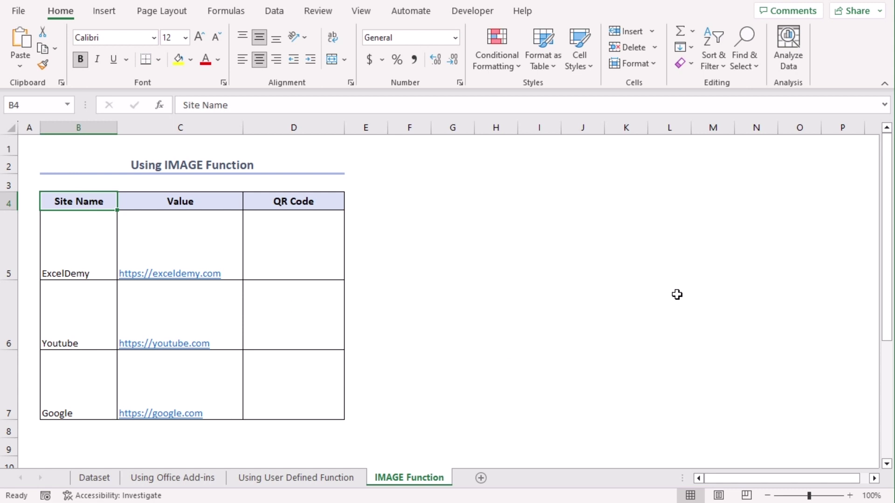
left_click(327, 248)
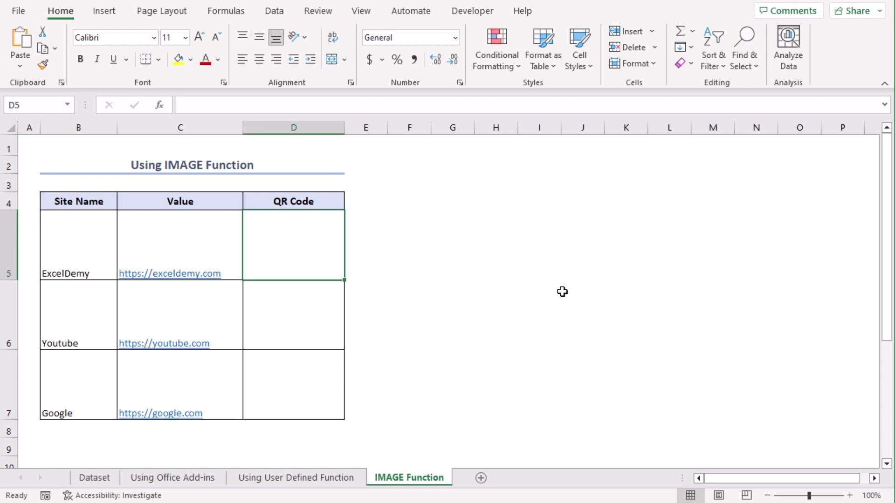
type("=image")
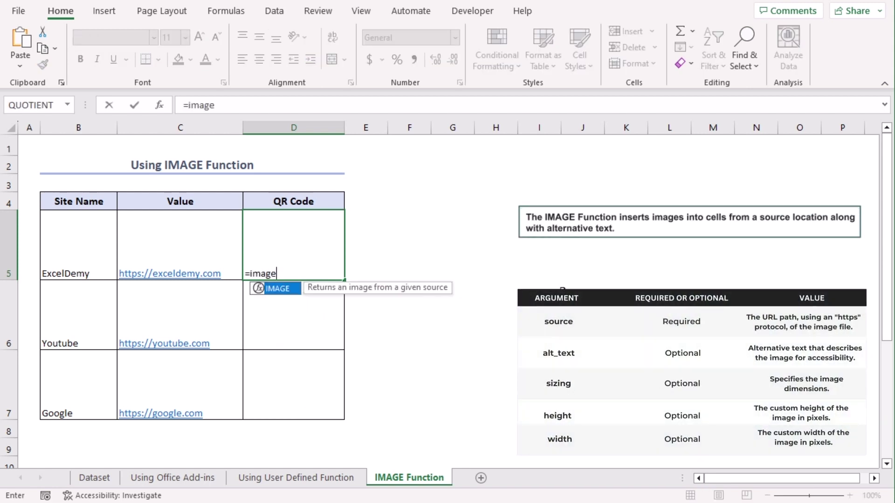
key("Tab")
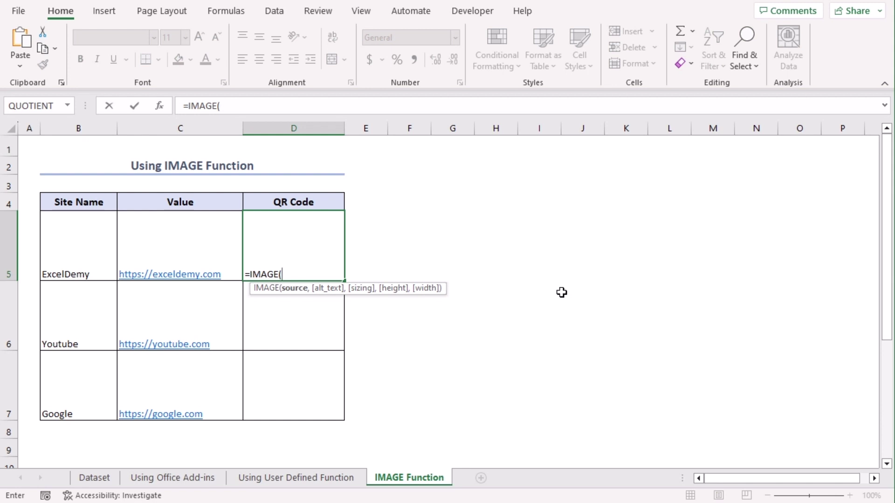
left_click(265, 106)
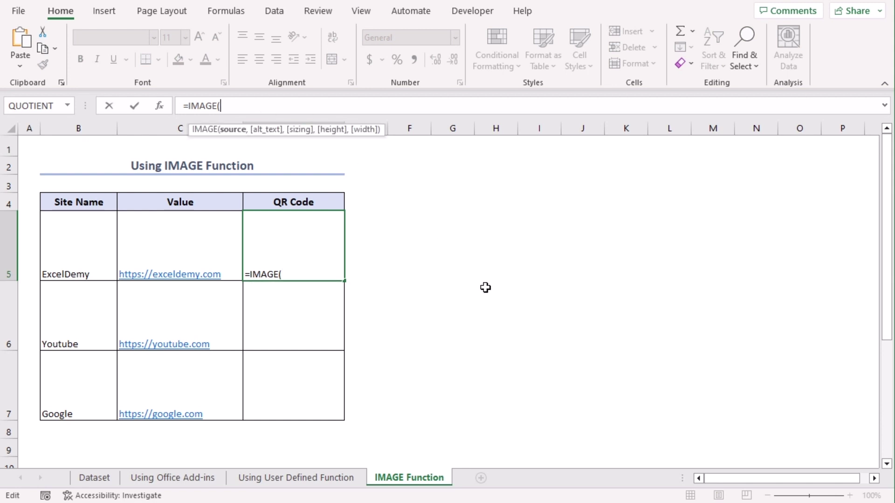
key("ctrl+v")
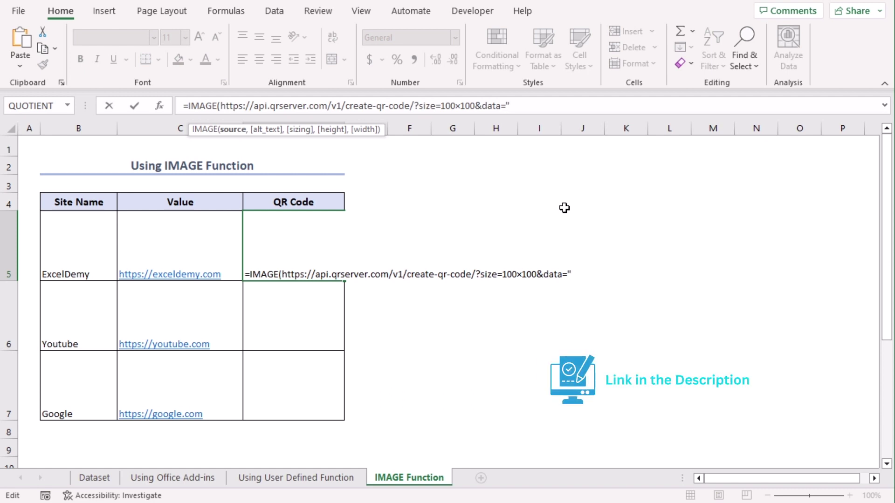
left_click(218, 105)
type("\"")
left_click(557, 106)
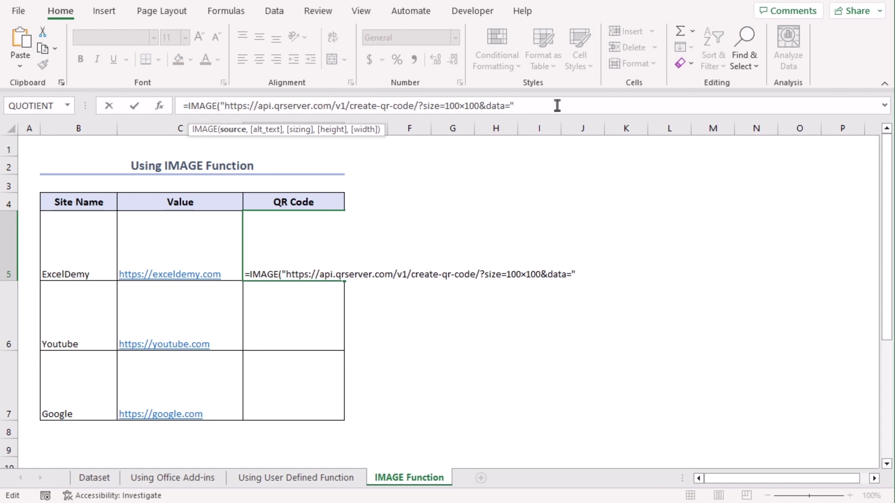
type("&")
left_click(183, 232)
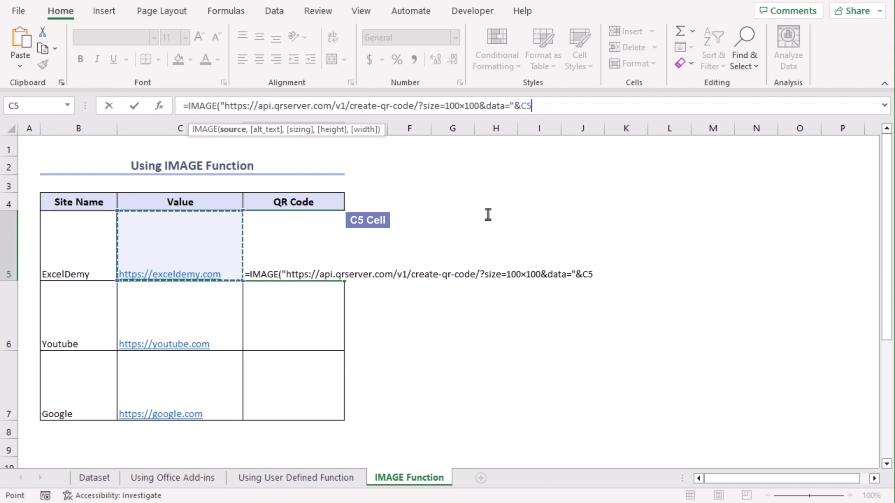
key("Return")
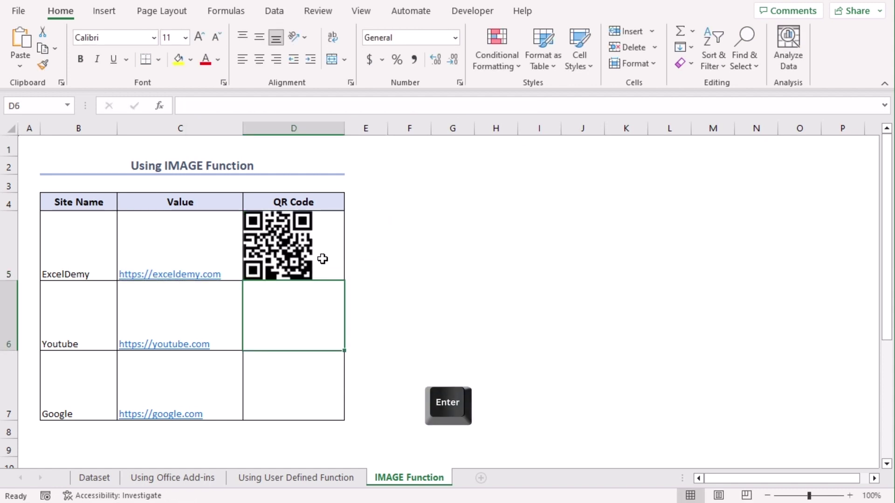
- Fill the D5 IMAGE formula down to D6:D7, then check the formulas in D6, D7 and D5
left_click(322, 259)
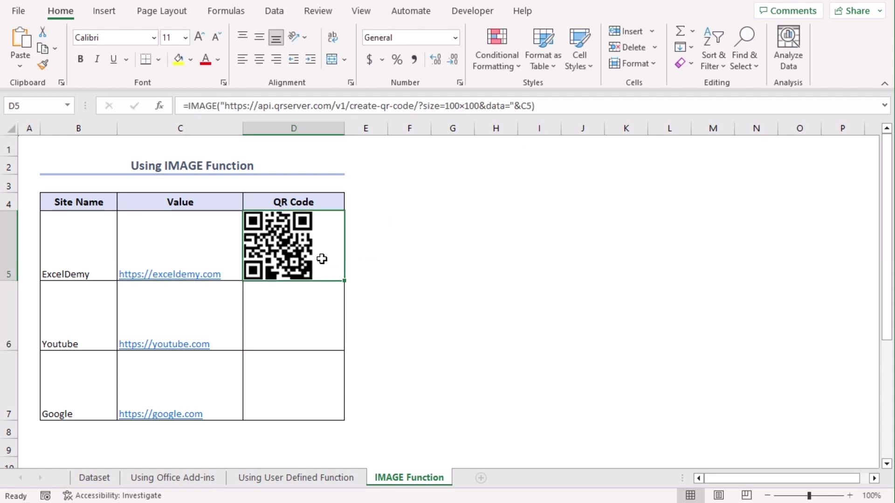
double_click(344, 281)
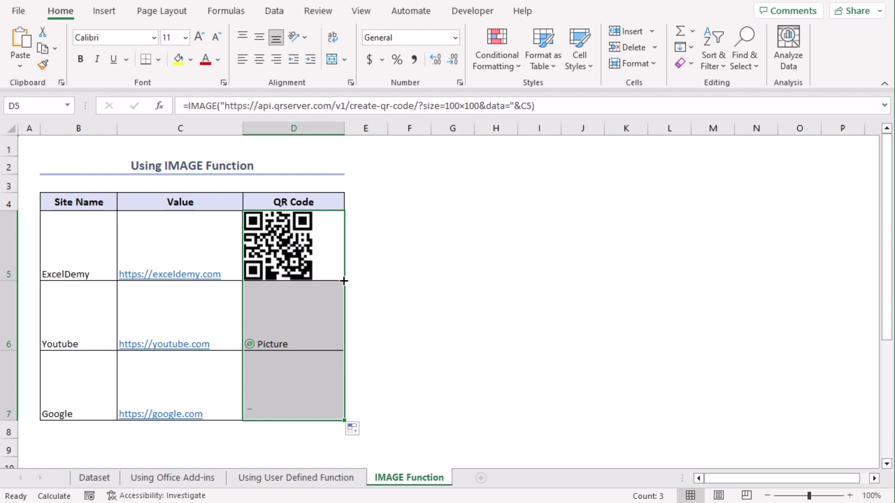
left_click(397, 349)
left_click(286, 321)
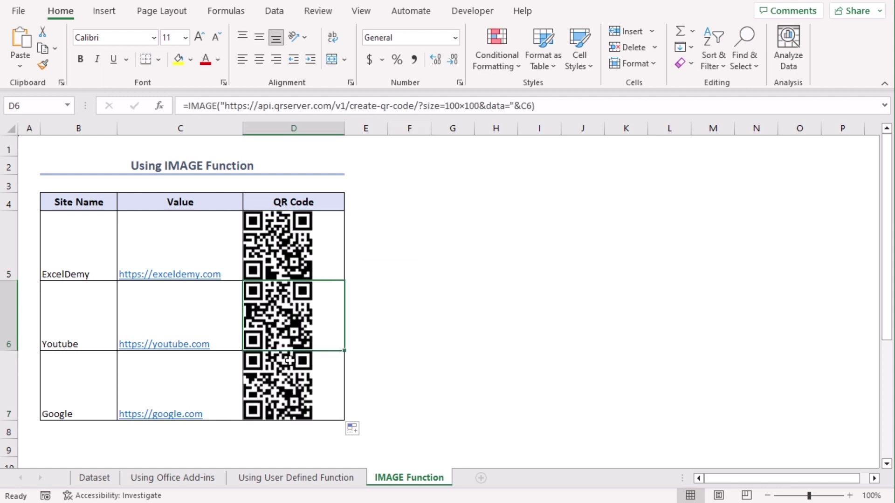
left_click(291, 381)
left_click(298, 262)
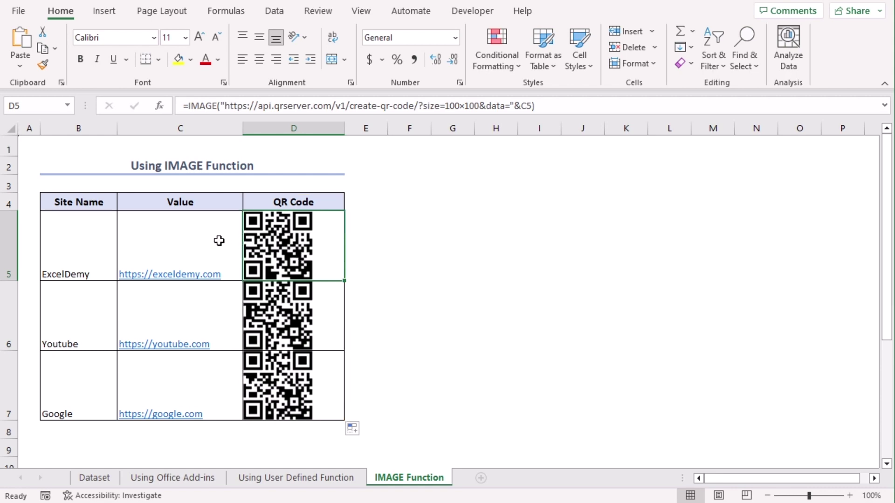